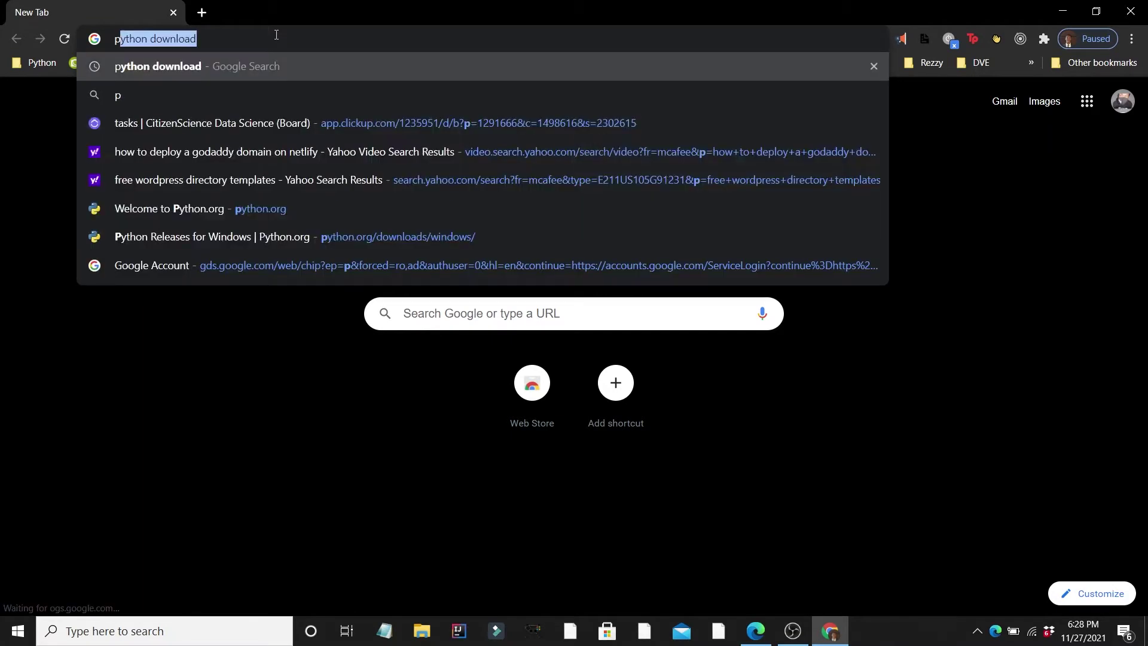
Go to python.org and look over its home page, including the news, events and uses of Python.
type("hon.org")
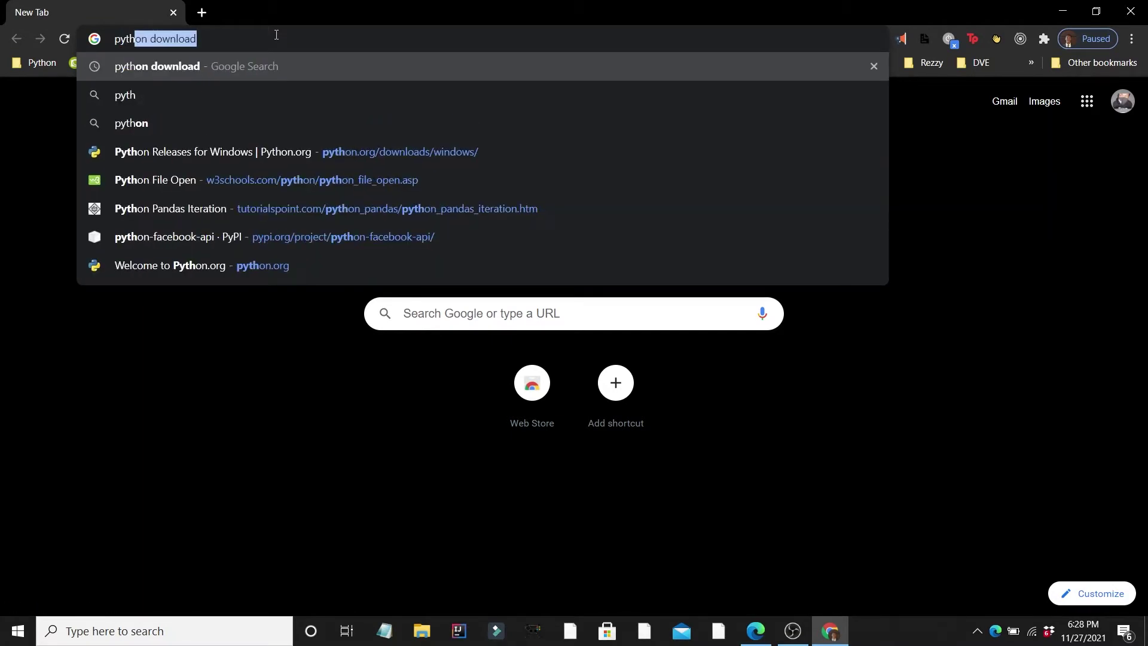
key("Return")
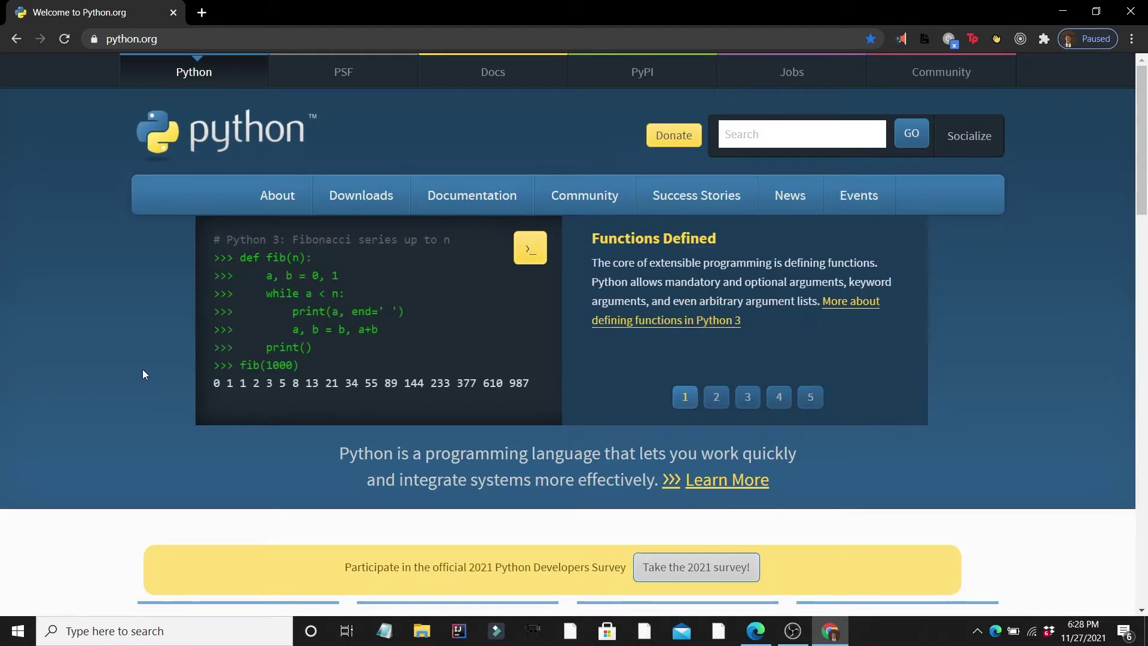
scroll(142, 369, "down", 7)
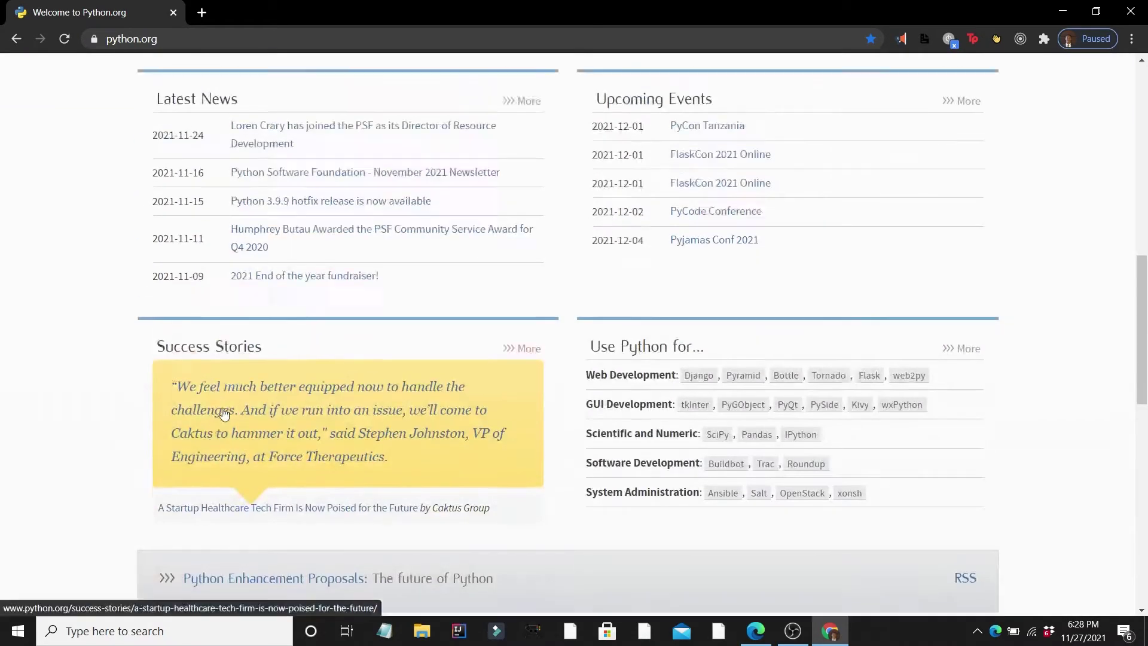
scroll(455, 422, "up", 9)
scroll(484, 465, "up", 2)
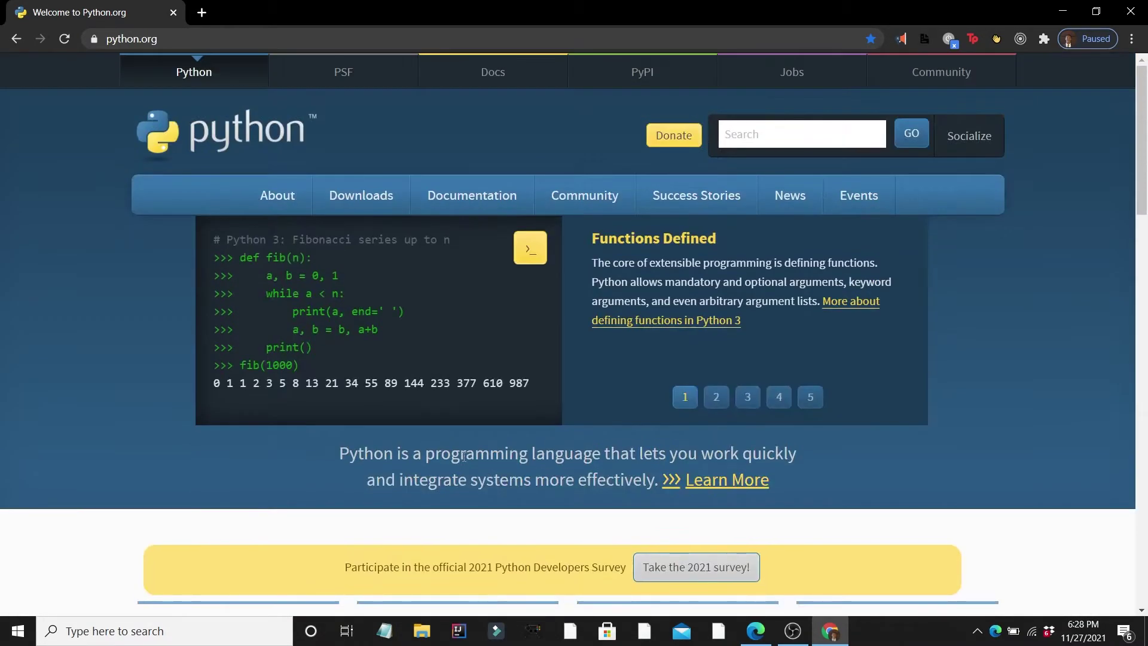
scroll(487, 439, "down", 9)
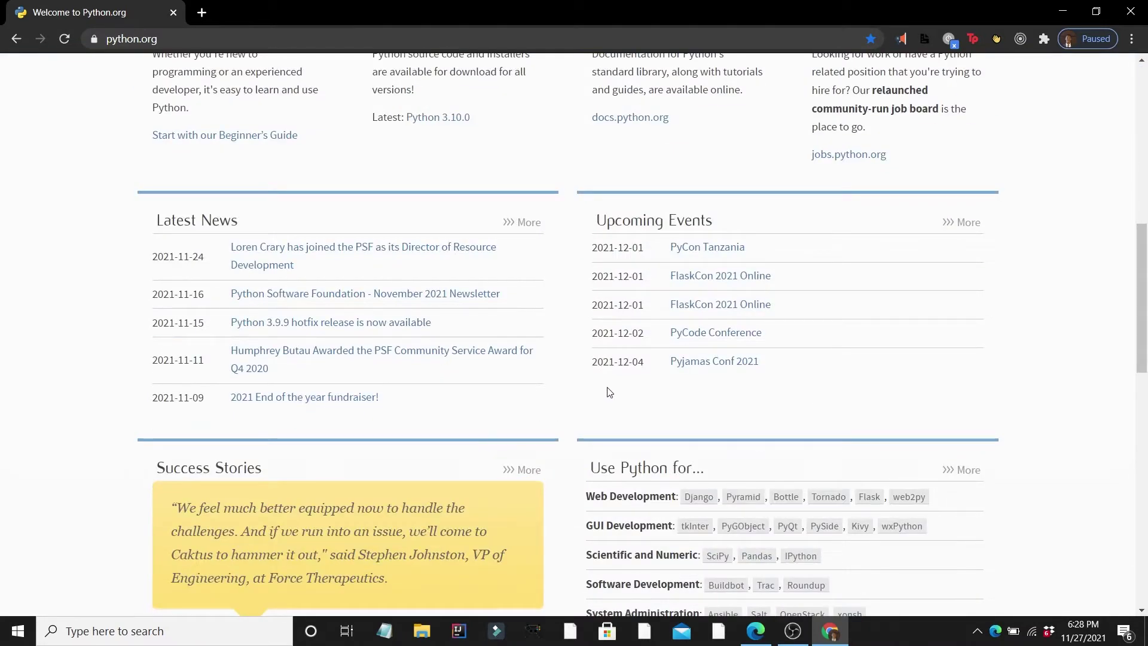
scroll(478, 405, "down", 1)
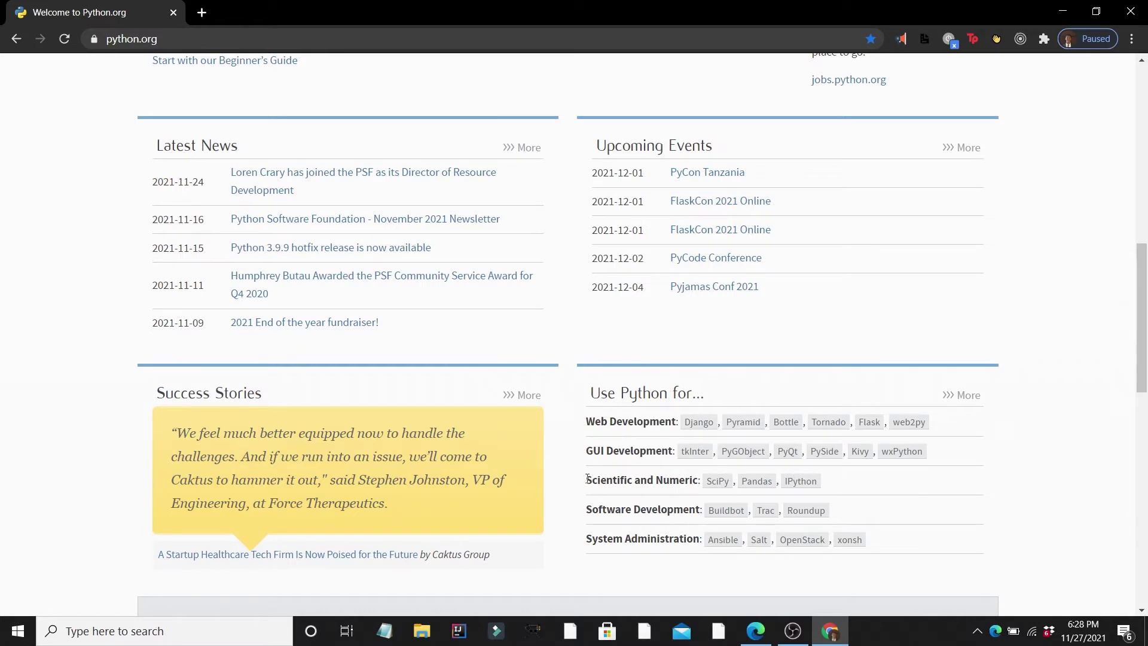
scroll(525, 478, "up", 12)
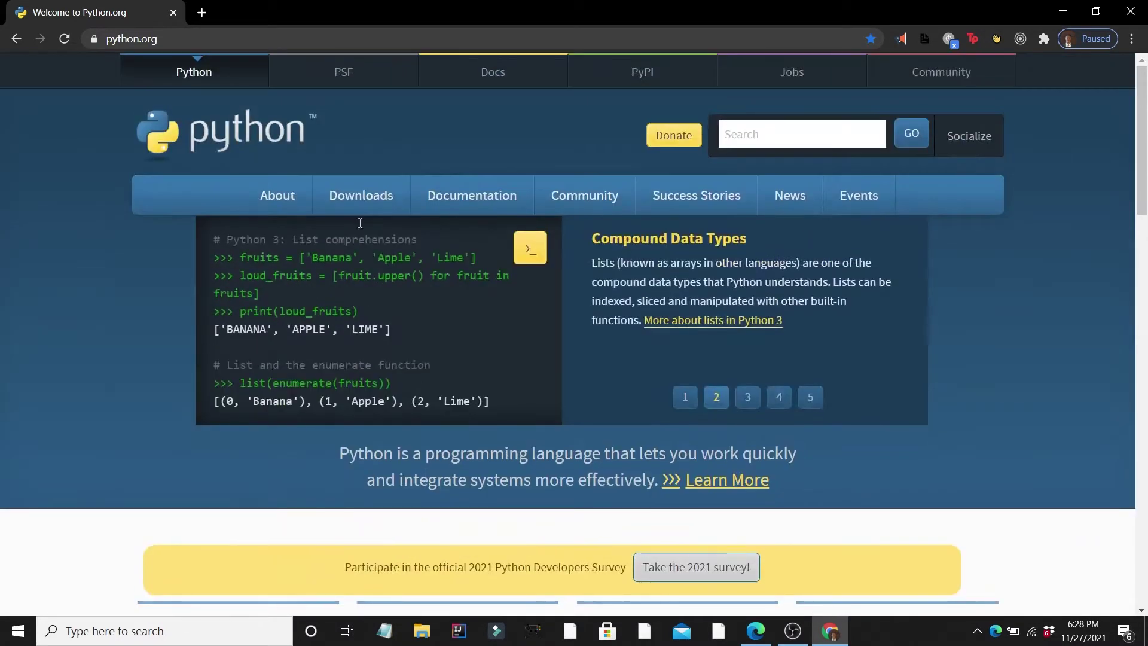
Open the list of Python releases for Windows on python.org.
mouse_move(451, 197)
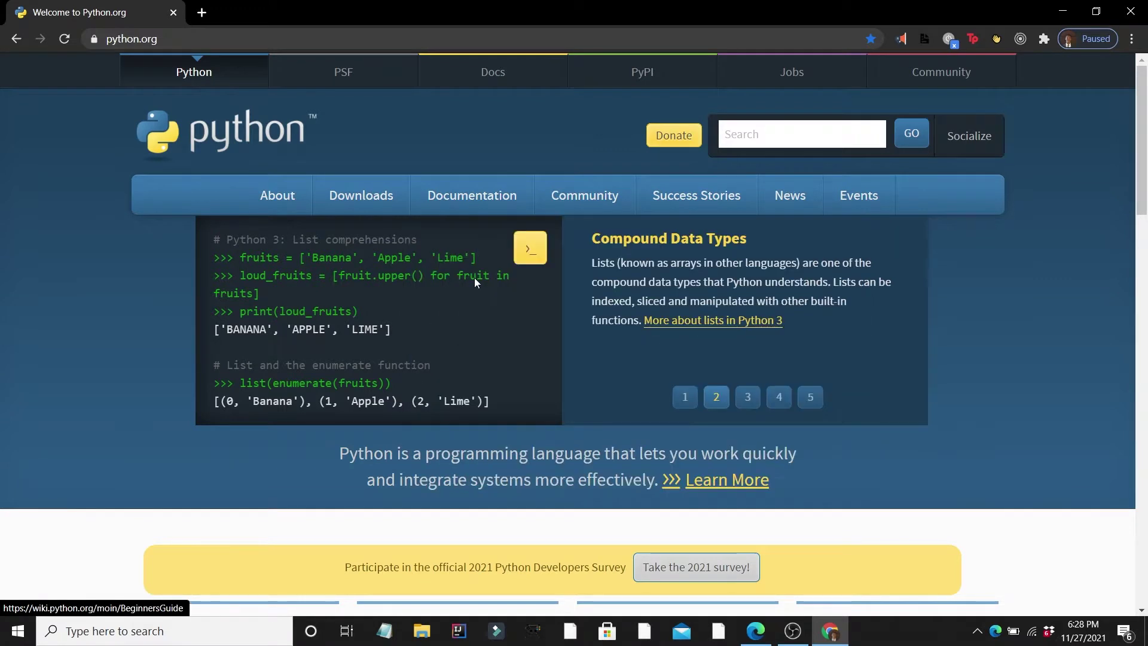
mouse_move(338, 195)
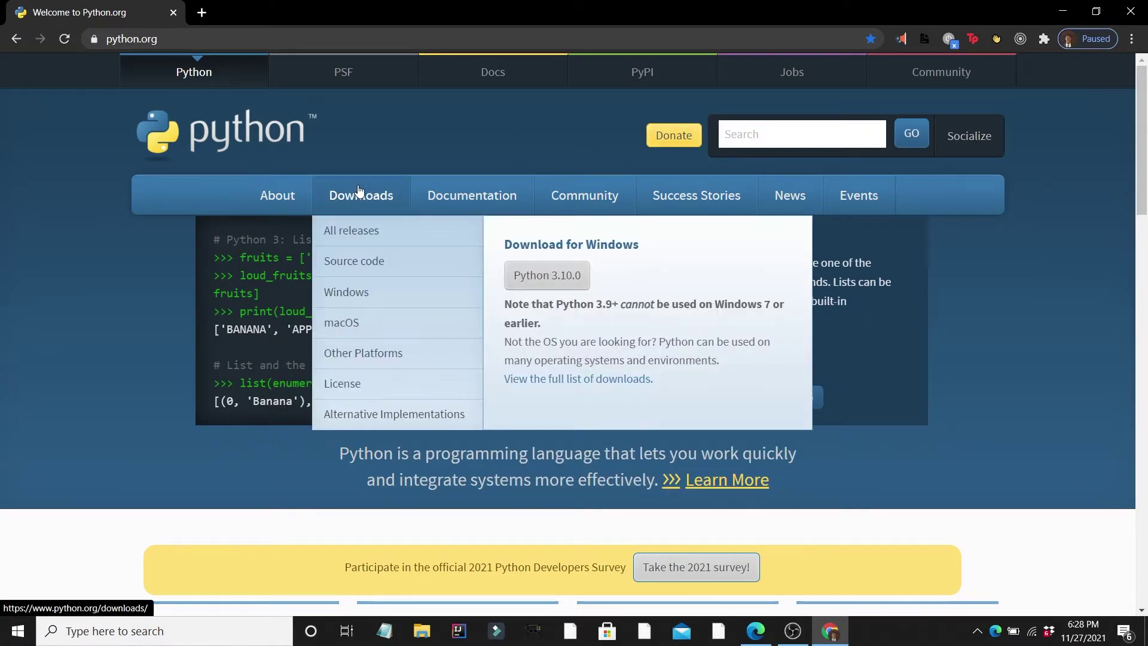
left_click(357, 292)
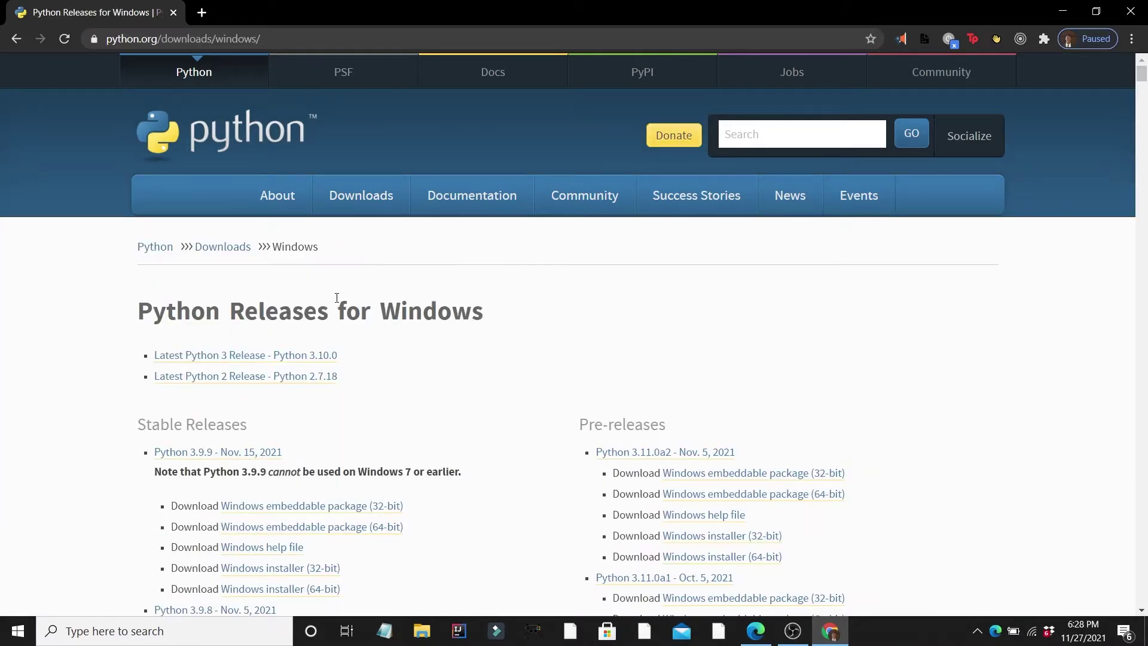
Examine the stable releases and pre-releases offered for Windows, including their 32-bit and 64-bit packages.
scroll(348, 306, "down", 2)
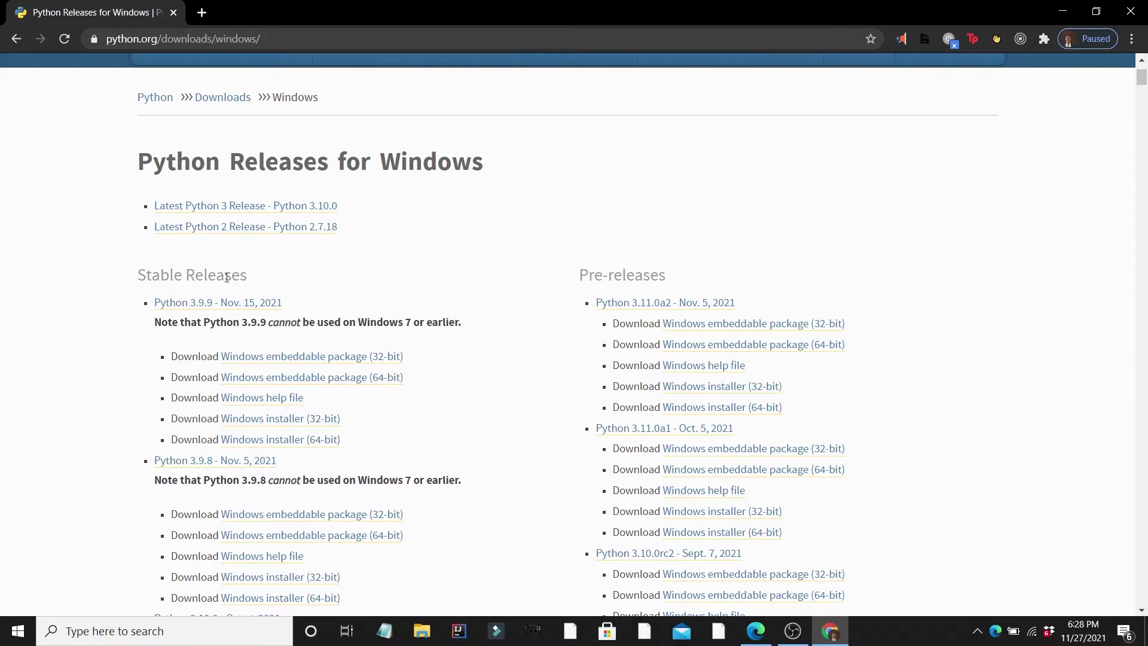
scroll(597, 308, "down", 3)
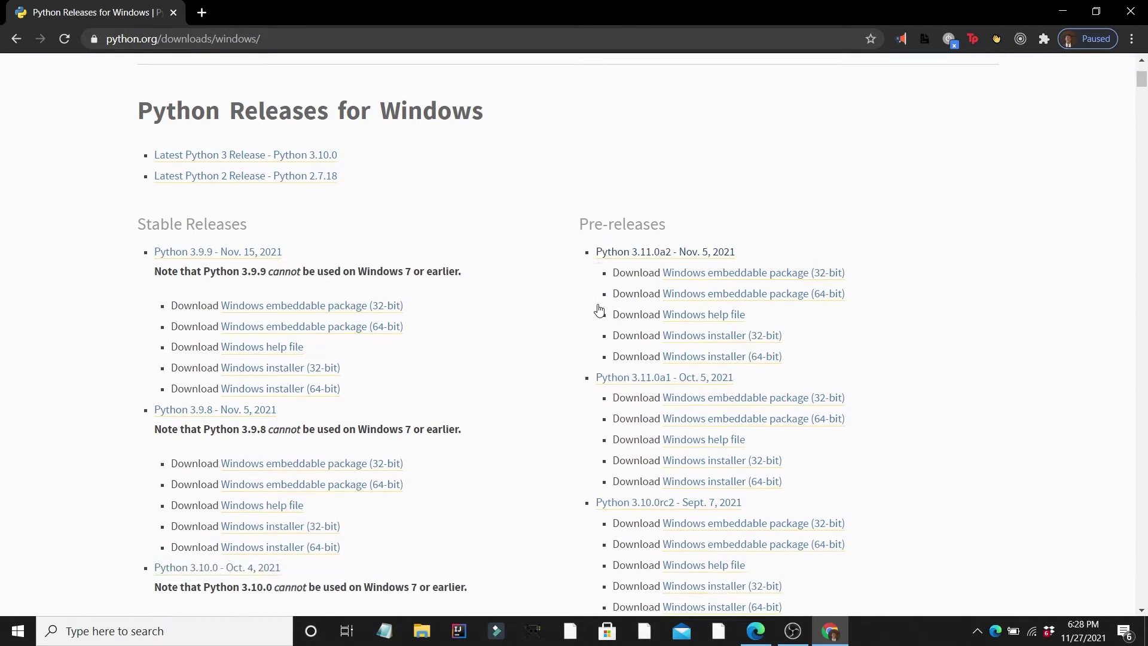
scroll(596, 307, "down", 4)
scroll(662, 416, "down", 5)
scroll(661, 417, "up", 3)
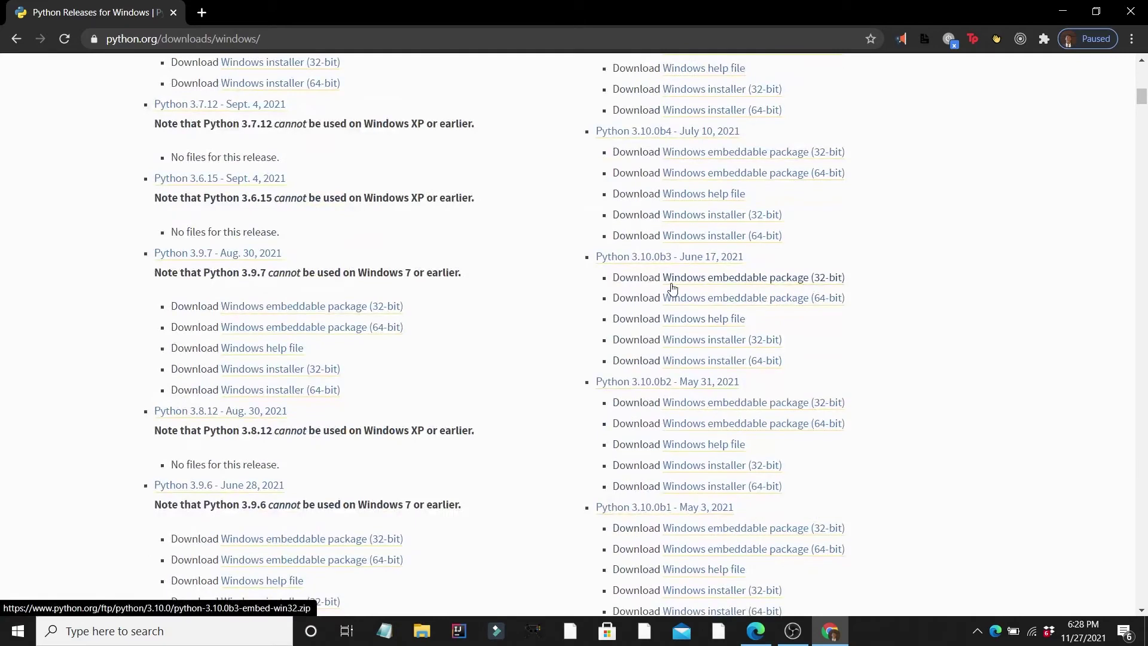
scroll(674, 284, "up", 6)
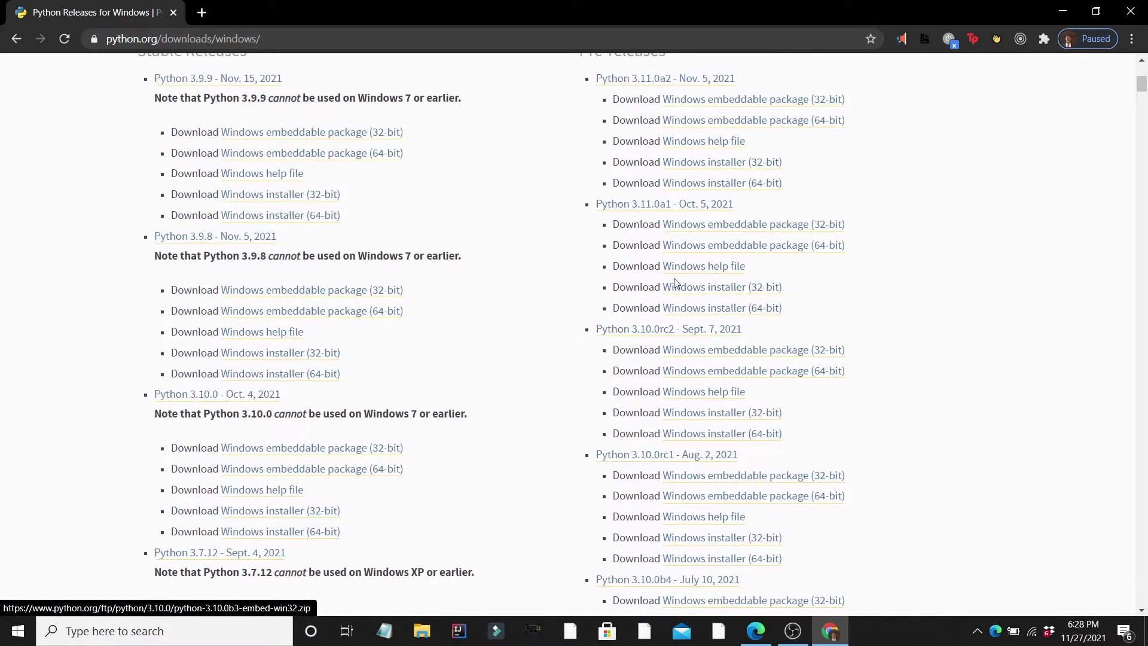
scroll(675, 284, "up", 3)
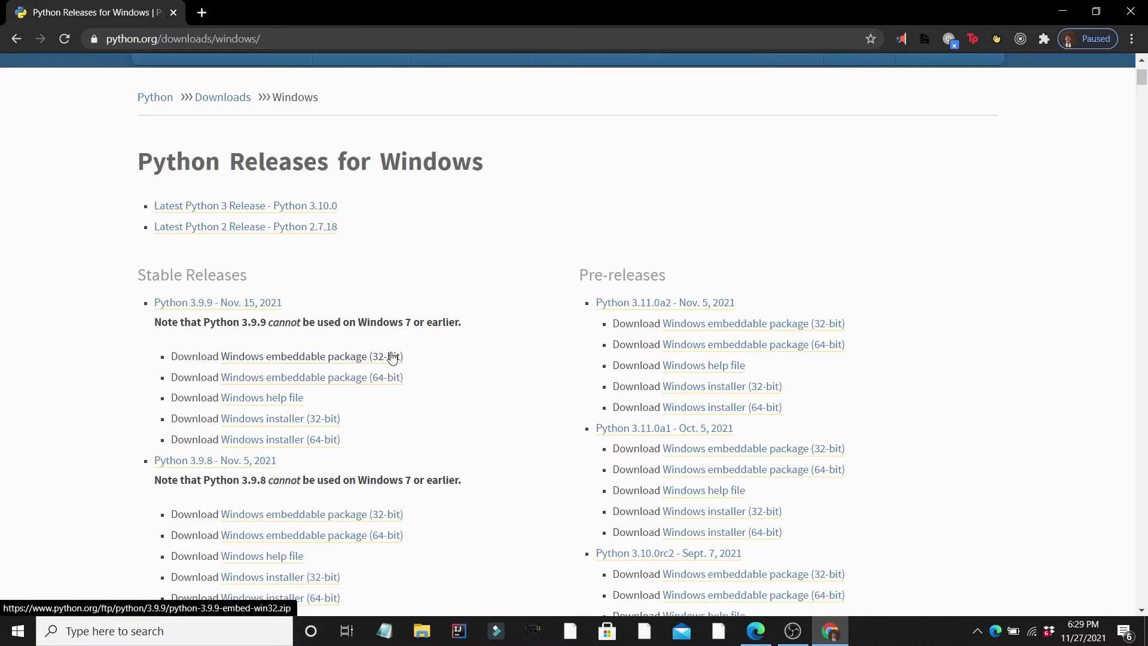
Check in the Windows System information whether the computer is 32-bit or 64-bit, and close the window.
left_click(154, 635)
type("syt")
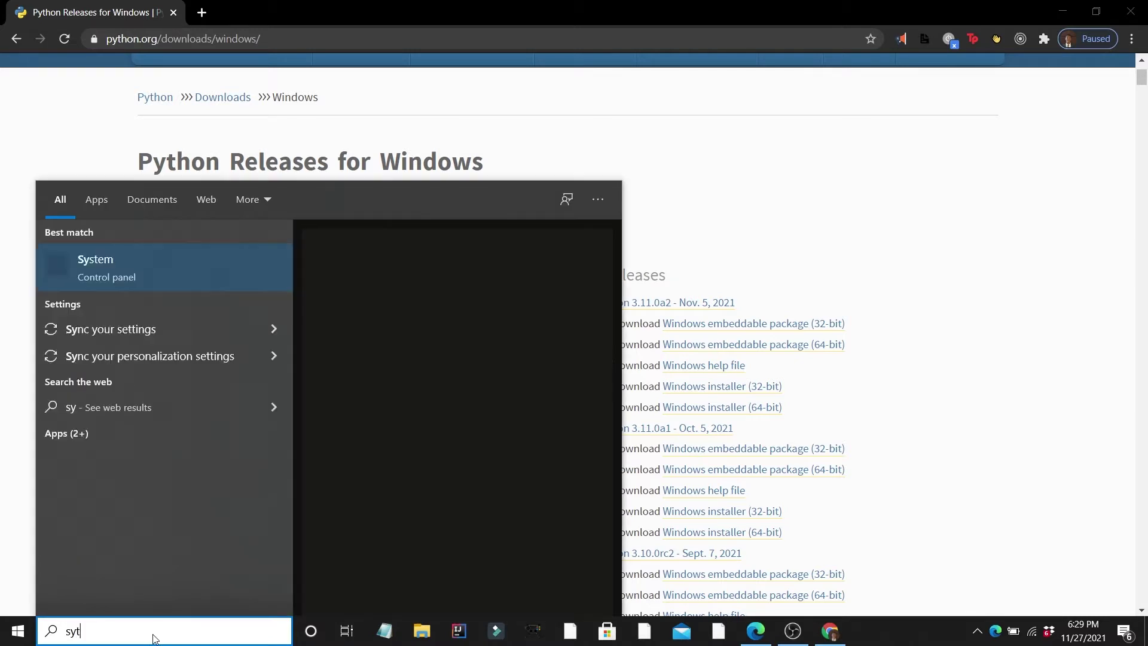
type("em")
key("Escape")
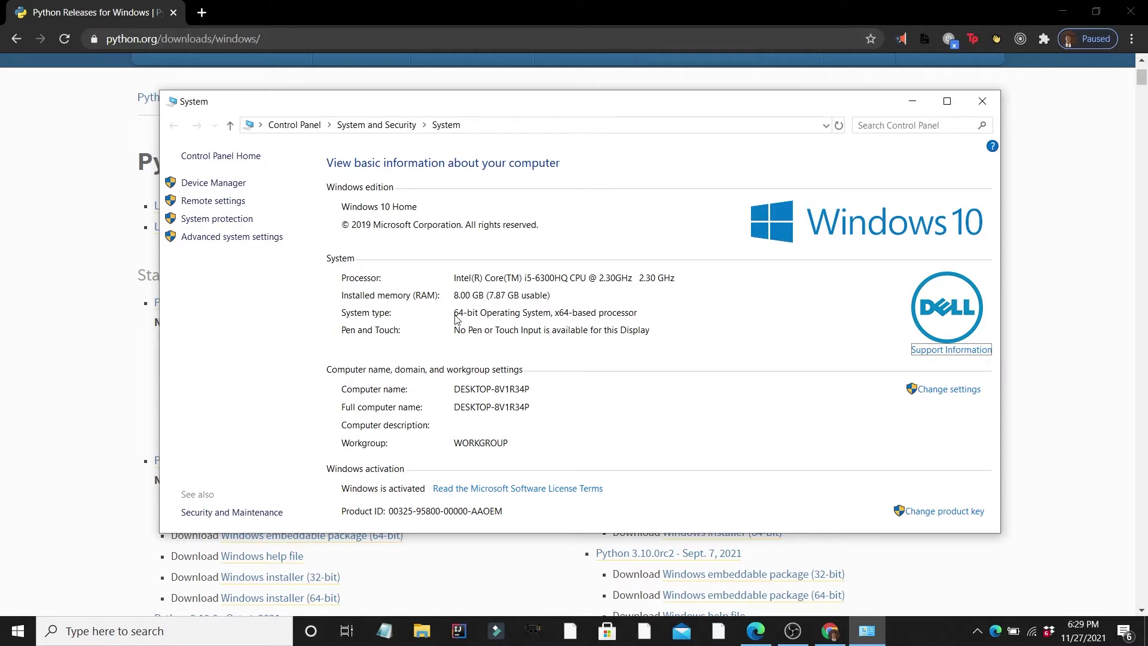
left_click(986, 106)
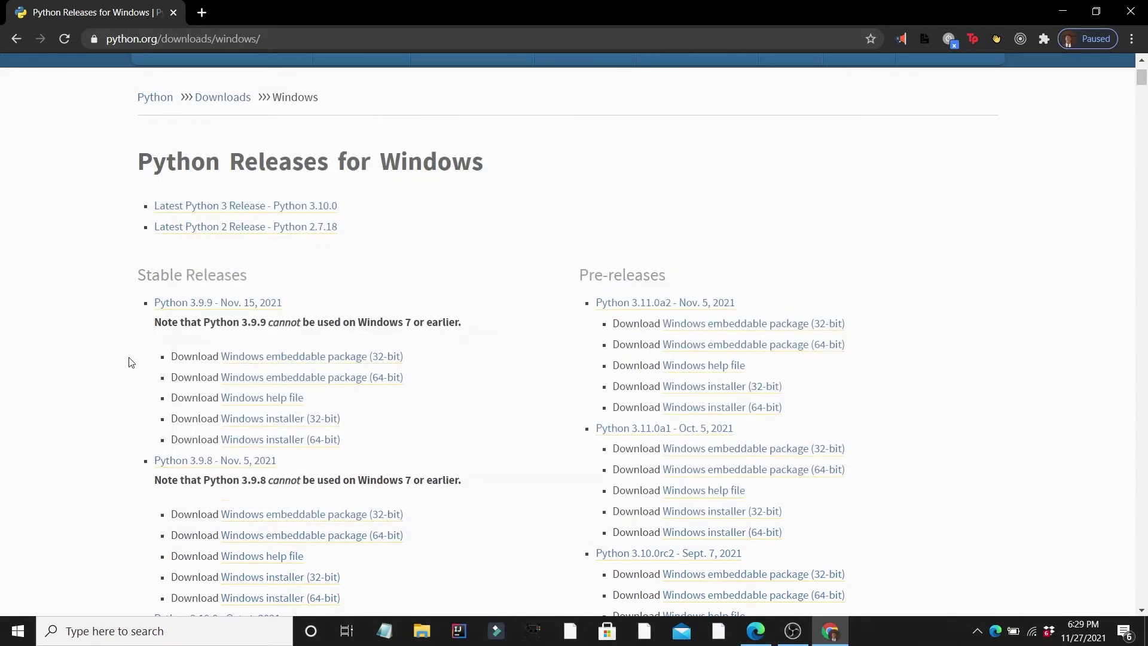
Download the 64-bit Windows installer for Python 3.9.9 and launch it.
left_click(266, 354)
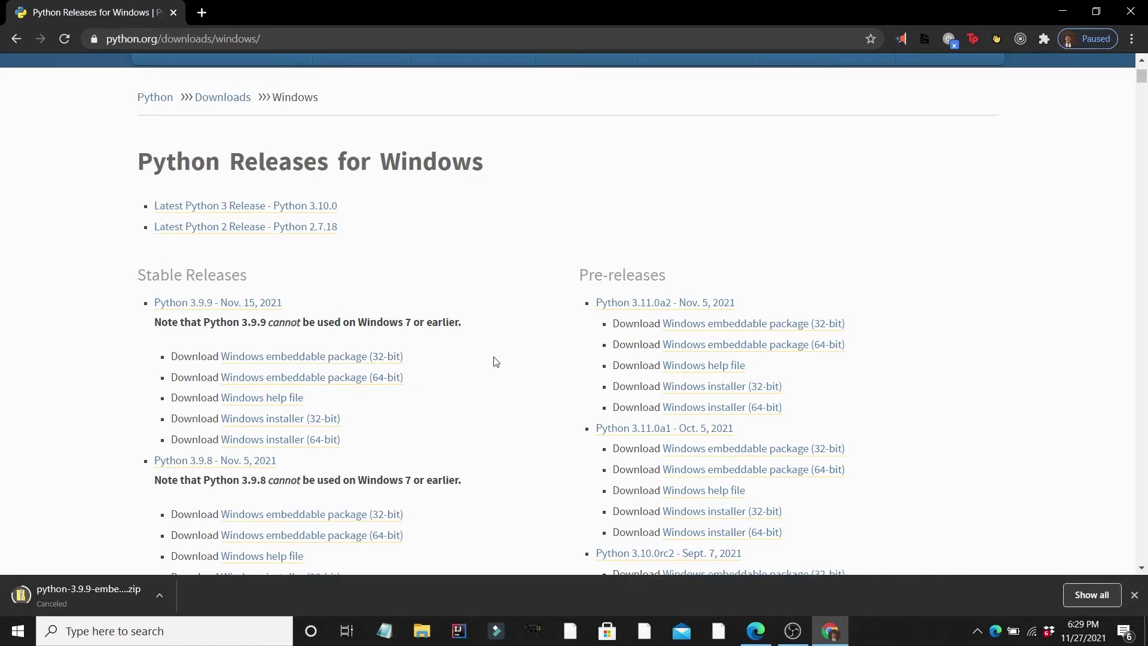
left_click(292, 441)
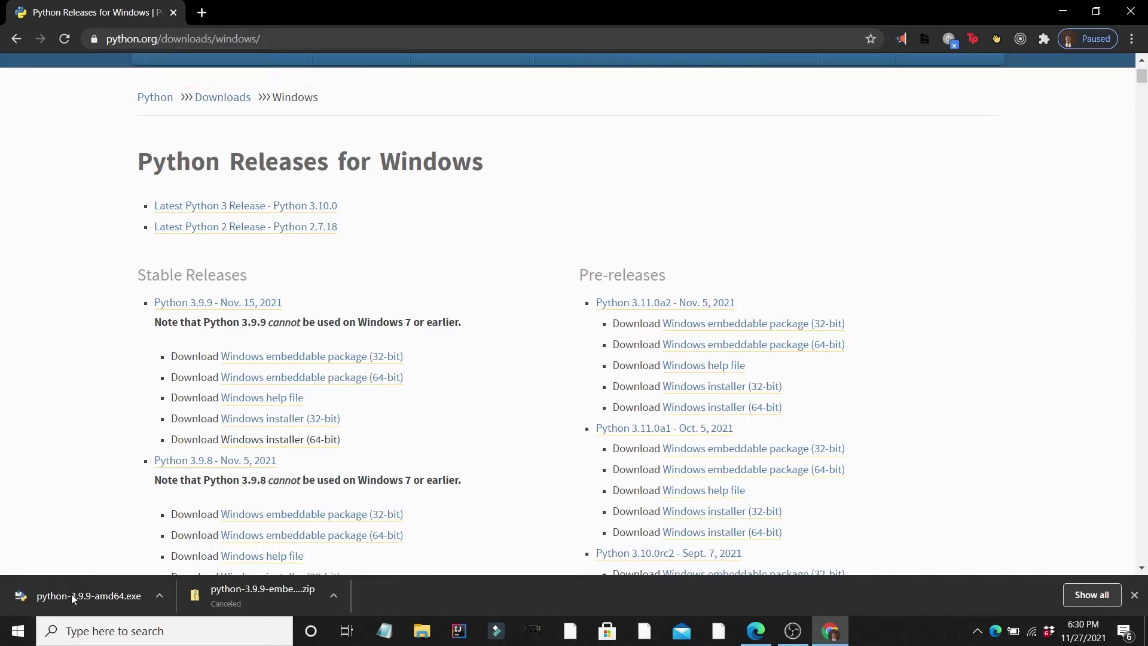
left_click(111, 594)
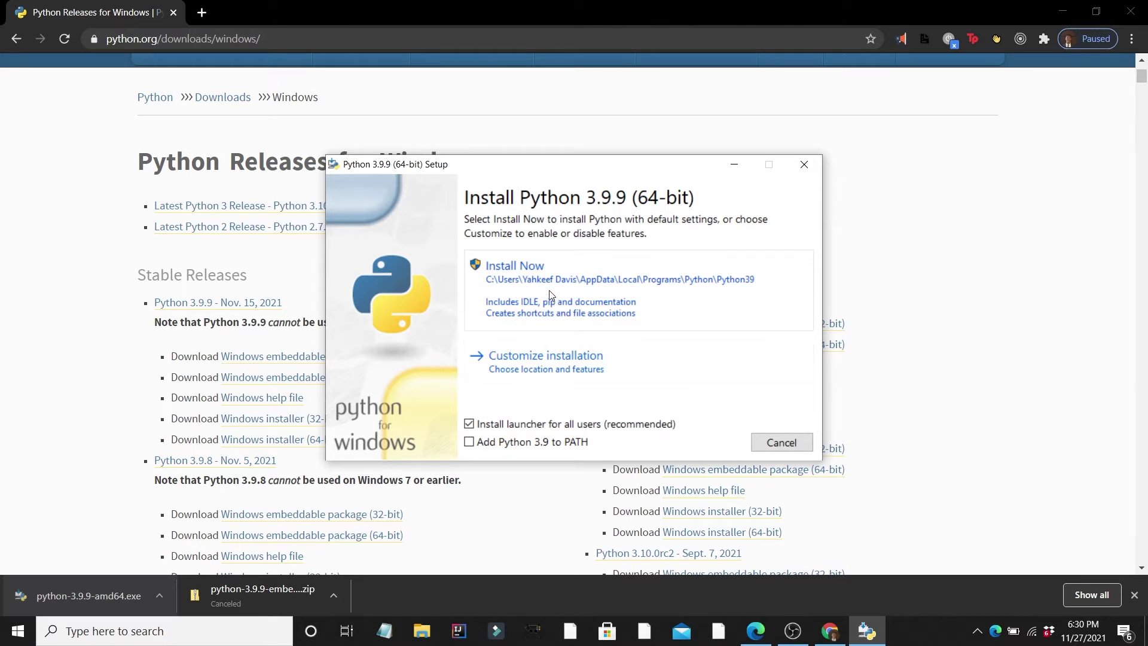
Install Python 3.9.9 with default settings and Python 3.9 added to PATH, and close the finished setup.
left_click(470, 443)
left_click(660, 308)
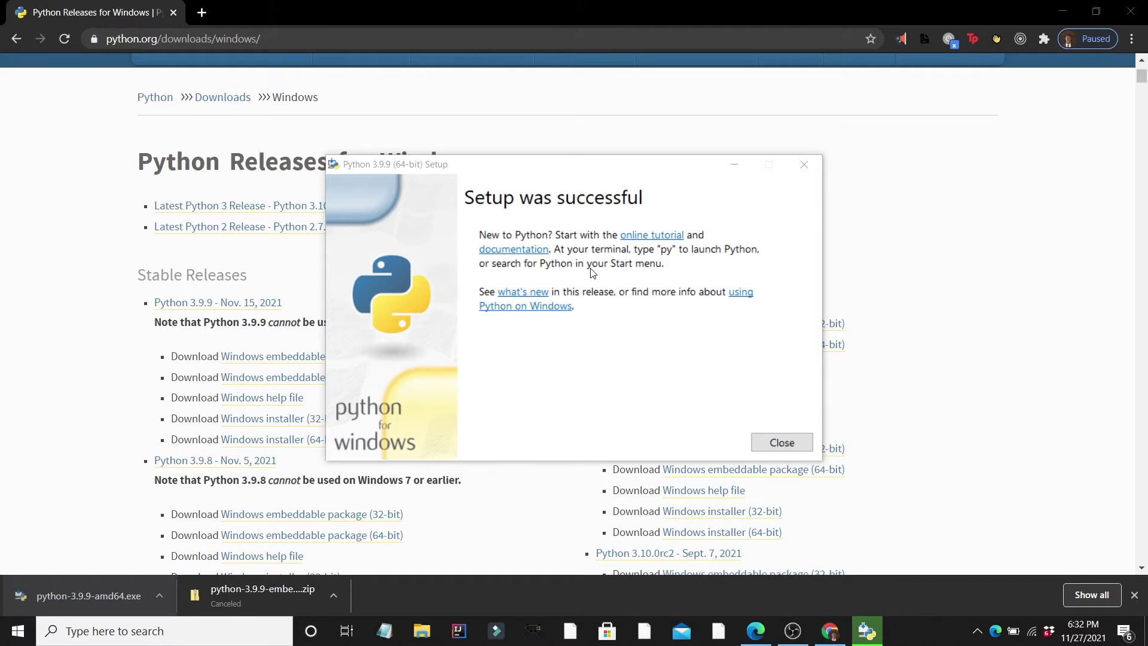
left_click(563, 256)
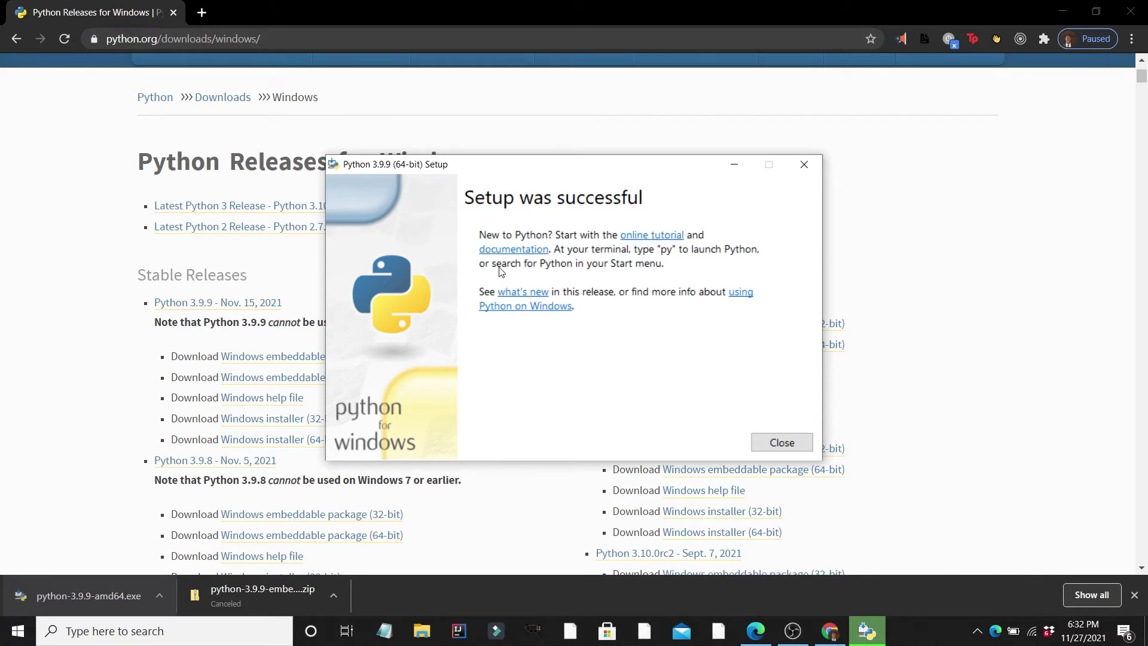
left_click(783, 443)
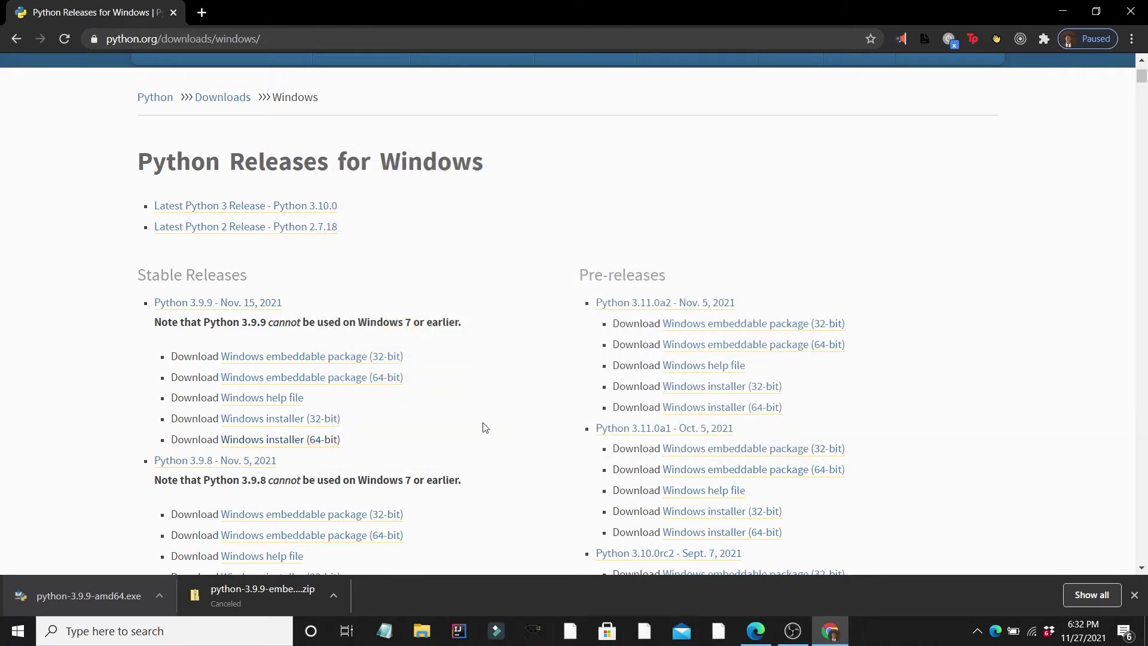
Find the installed Python 3.9 (64-bit) app on the computer and open it.
left_click(86, 635)
type("pyth")
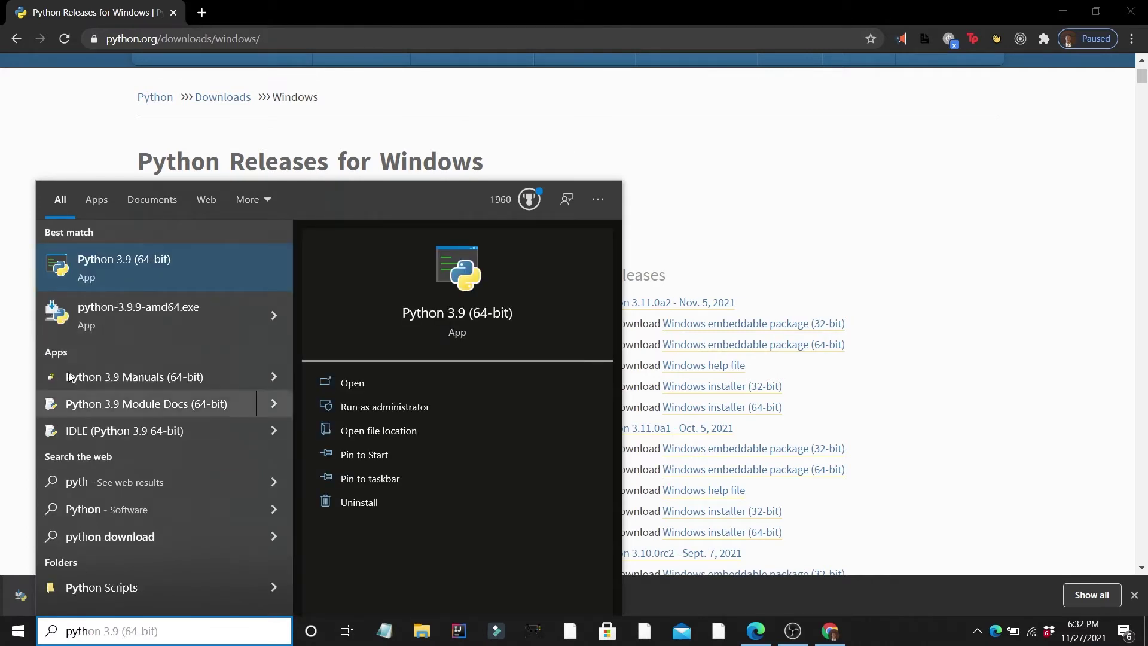
left_click(127, 259)
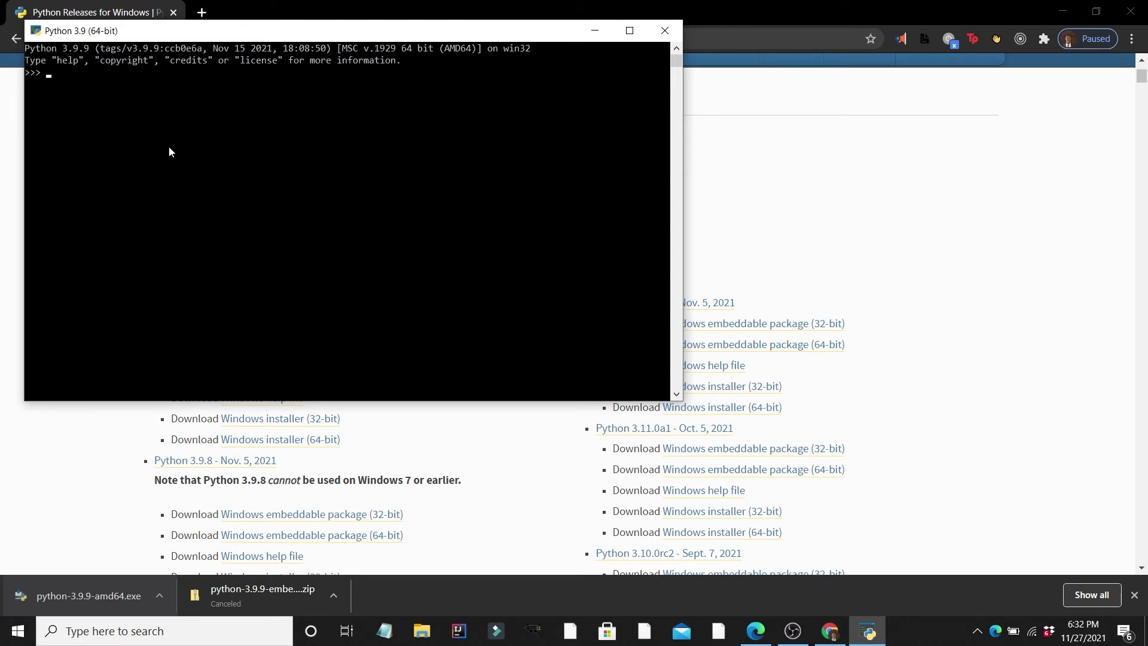
Write the statement print("Hello world") at the Python prompt.
type("print(\")")
key("Left")
type("Hello world")
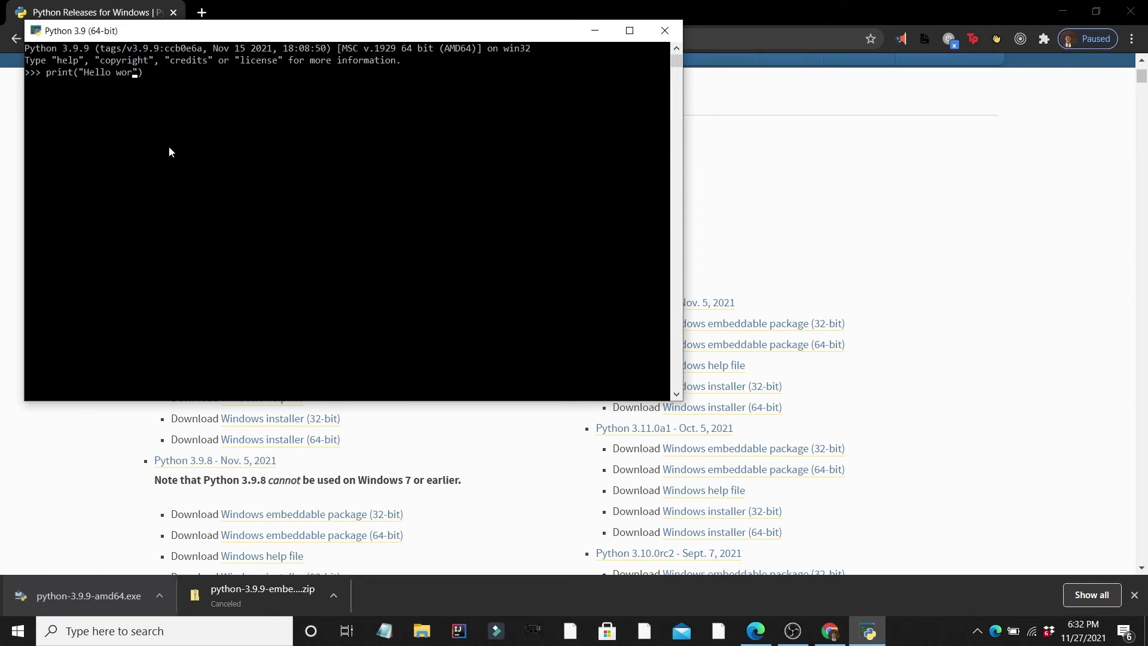